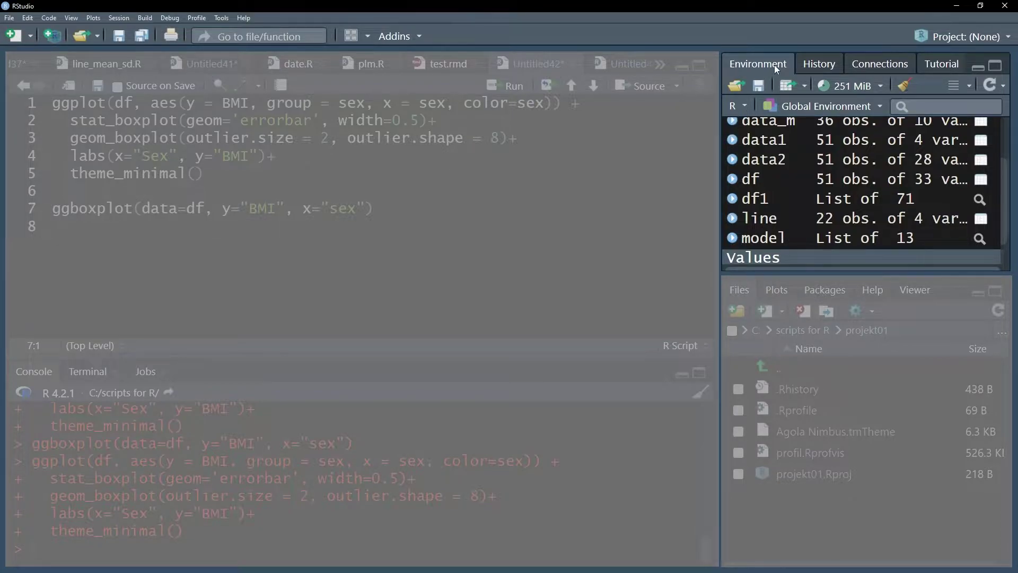
Step: Show the History tab listing the earlier ggplot and ggboxplot BMI-by-sex commands
click(813, 65)
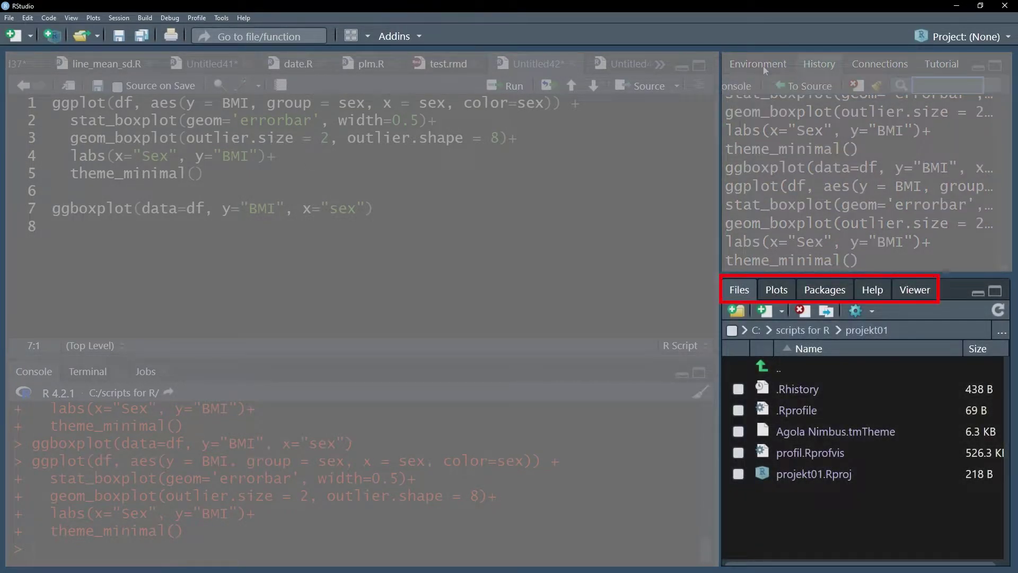
Step: Return to the Environment list of data1, df and model, and check the Files More menu
click(764, 70)
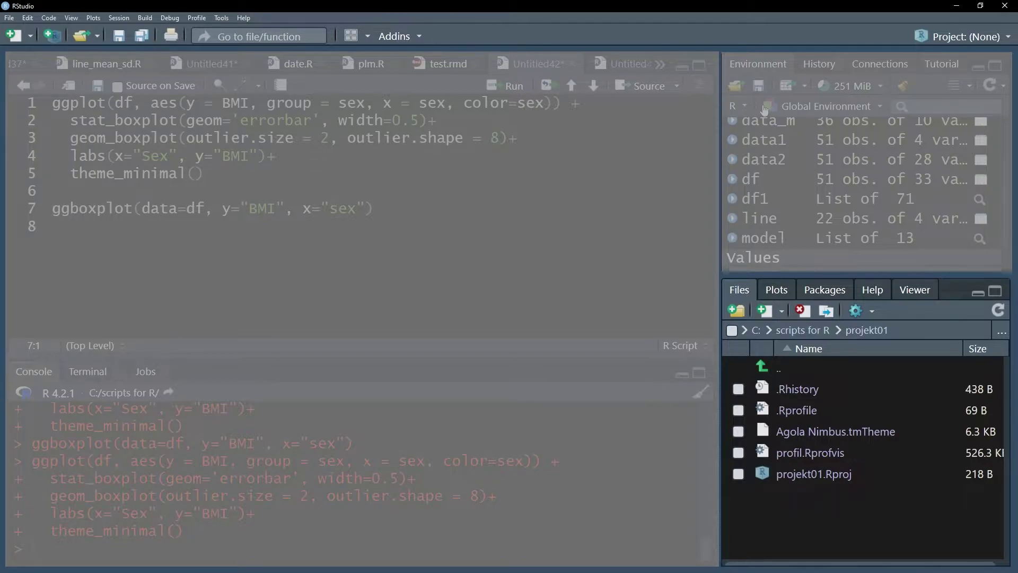
click(870, 311)
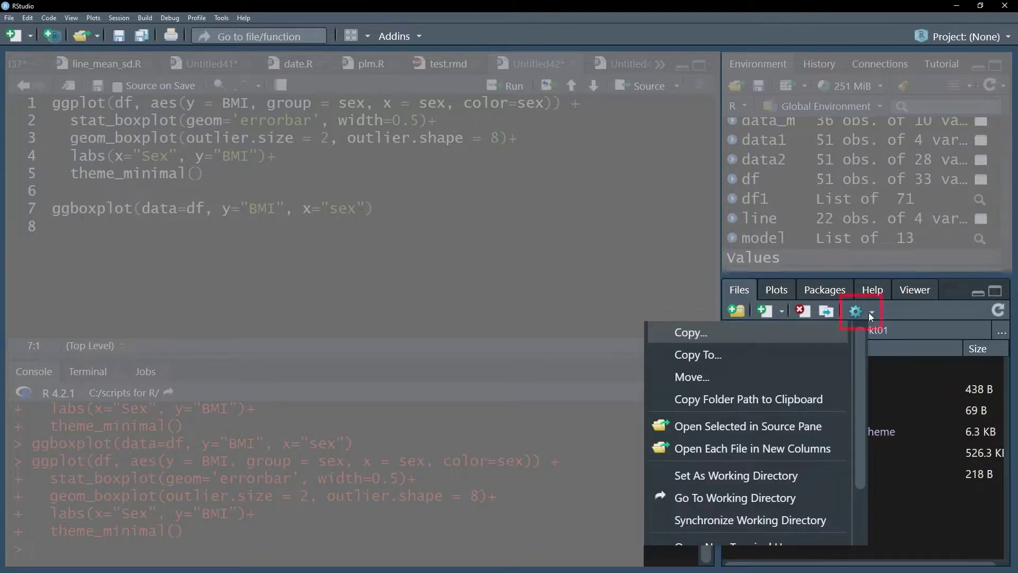
scroll(818, 398, down, 2)
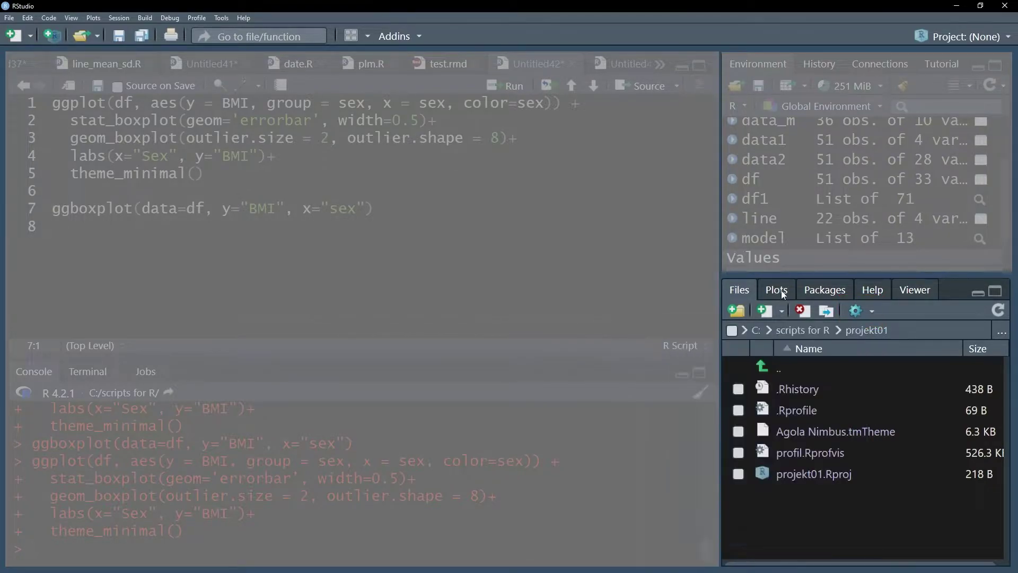
Step: Show the BMI-by-sex boxplot, then the installed packages list with ggplot2 and ggpubr
click(776, 290)
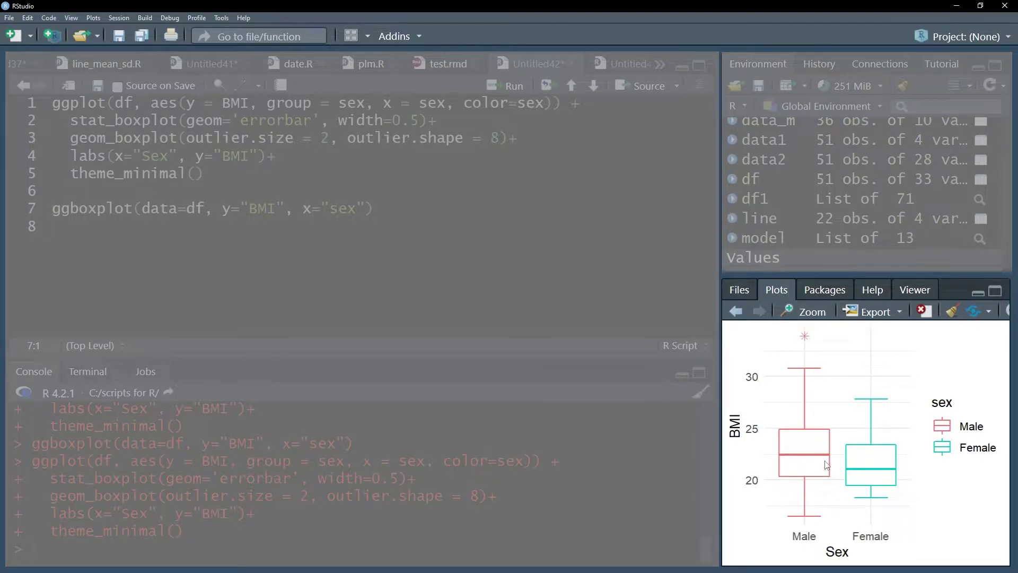
click(824, 290)
scroll(860, 456, down, 2)
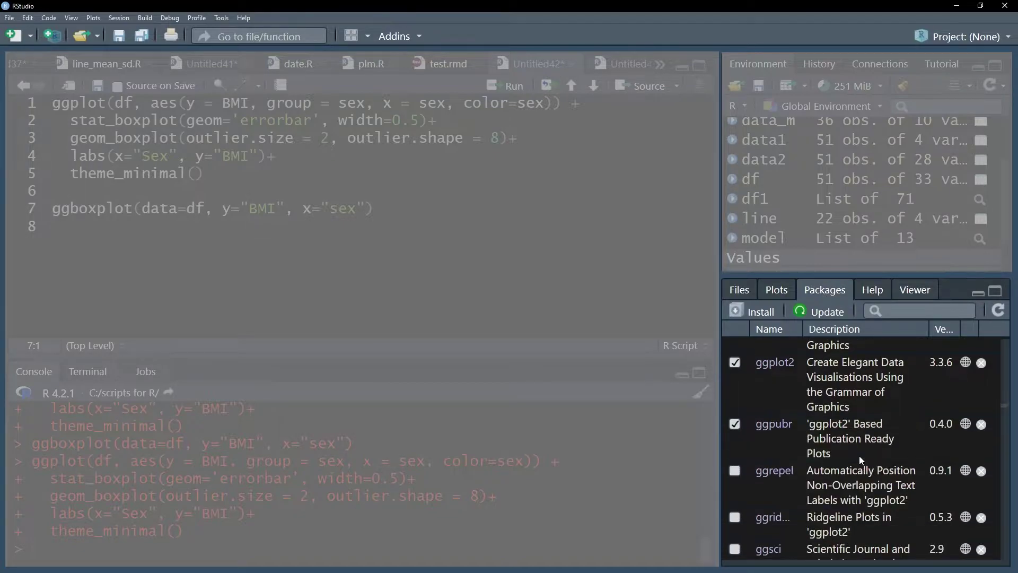
scroll(859, 455, down, 1)
scroll(859, 456, up, 2)
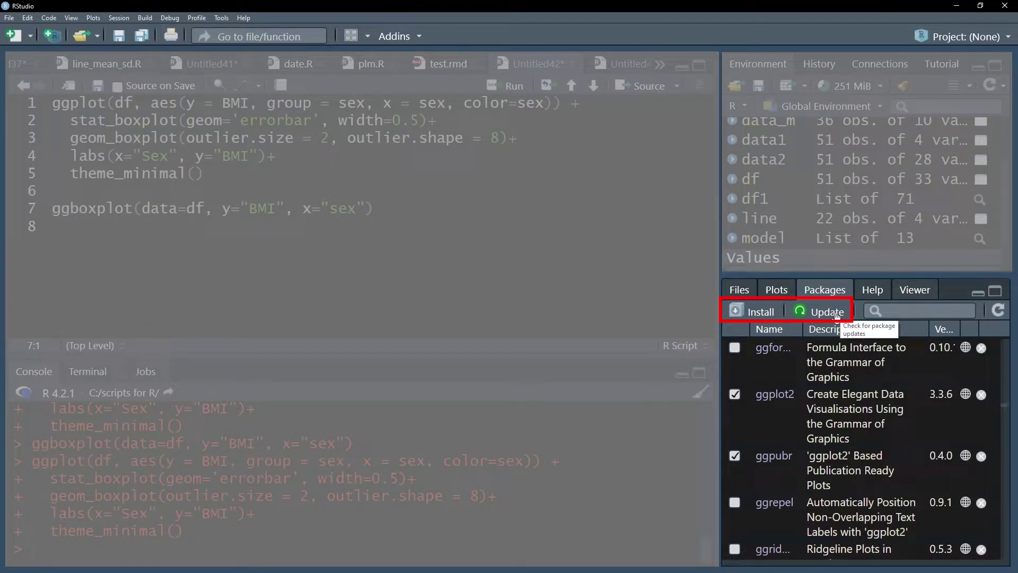
Step: Browse the ggpubr ggboxplot help page through arguments such as palette and title
click(873, 290)
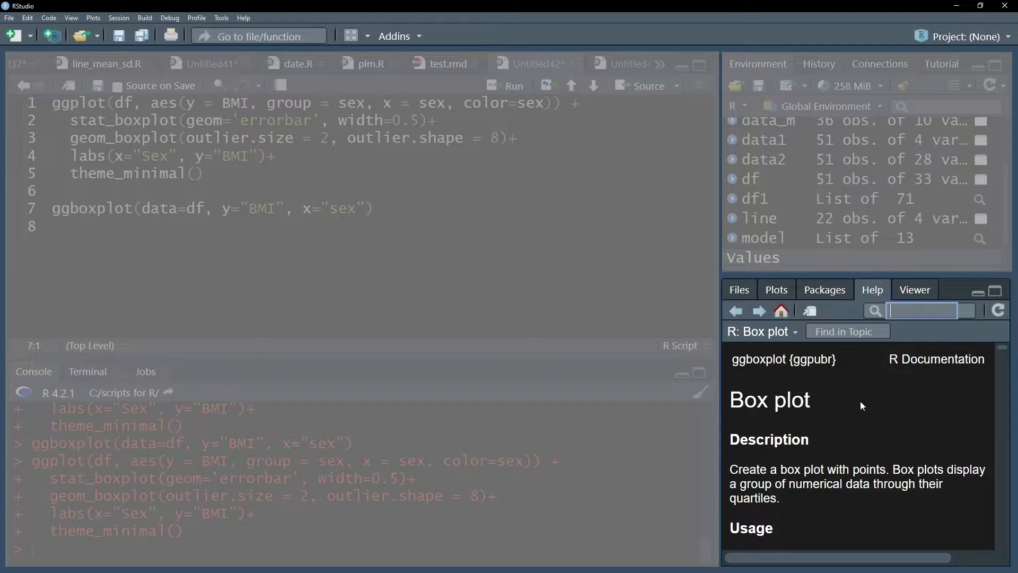
scroll(860, 401, down, 2)
scroll(861, 445, down, 2)
scroll(862, 445, down, 2)
scroll(862, 445, down, 3)
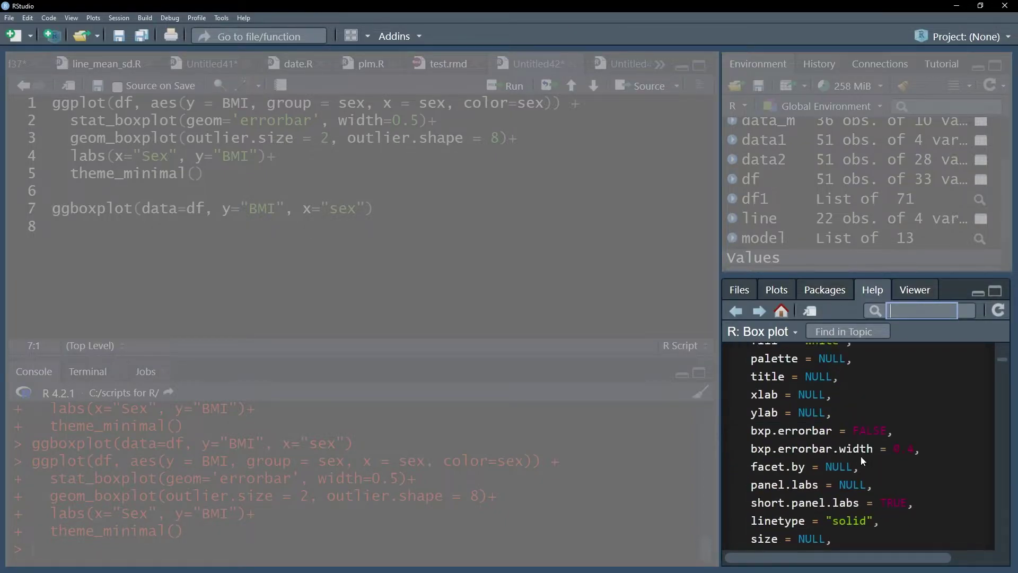
scroll(860, 457, down, 3)
scroll(861, 455, down, 3)
scroll(861, 456, down, 3)
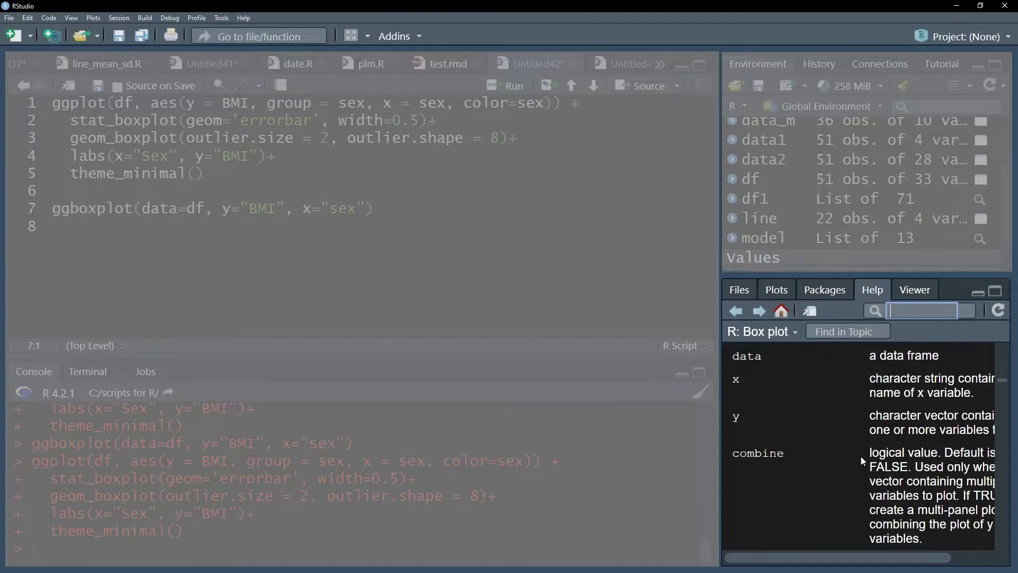
scroll(860, 456, down, 3)
scroll(860, 455, down, 2)
scroll(862, 456, down, 2)
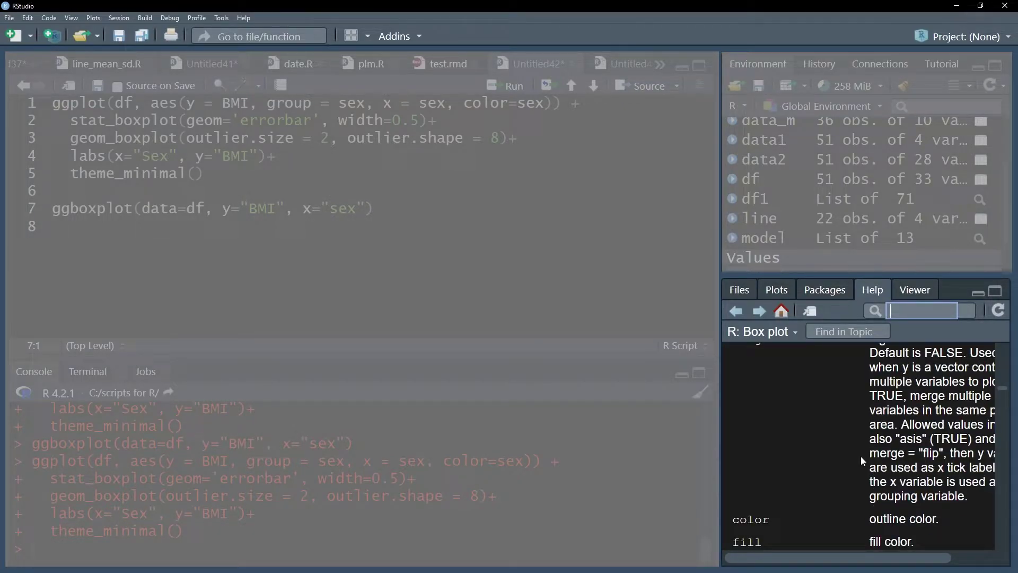
scroll(861, 456, down, 3)
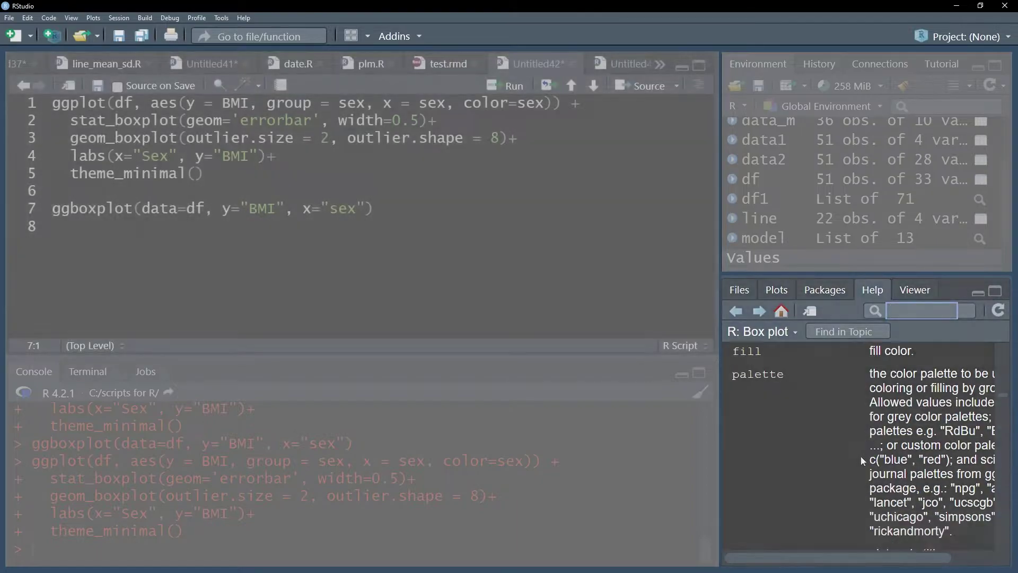
Step: Place the cursor in the script editor and briefly select, then deselect, script lines
click(53, 226)
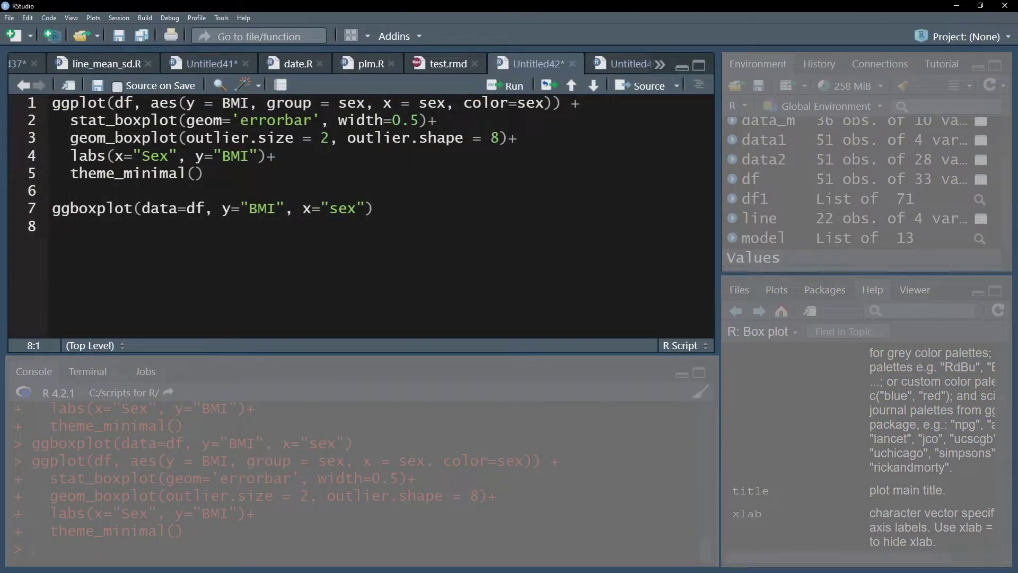
key(shift+Up)
key(shift+Up)
key(shift+Up)
key(shift+Down)
key(shift+Down)
key(shift+Down)
key(Down)
Step: Look over the File and New File menus, then start File > New Project
click(9, 18)
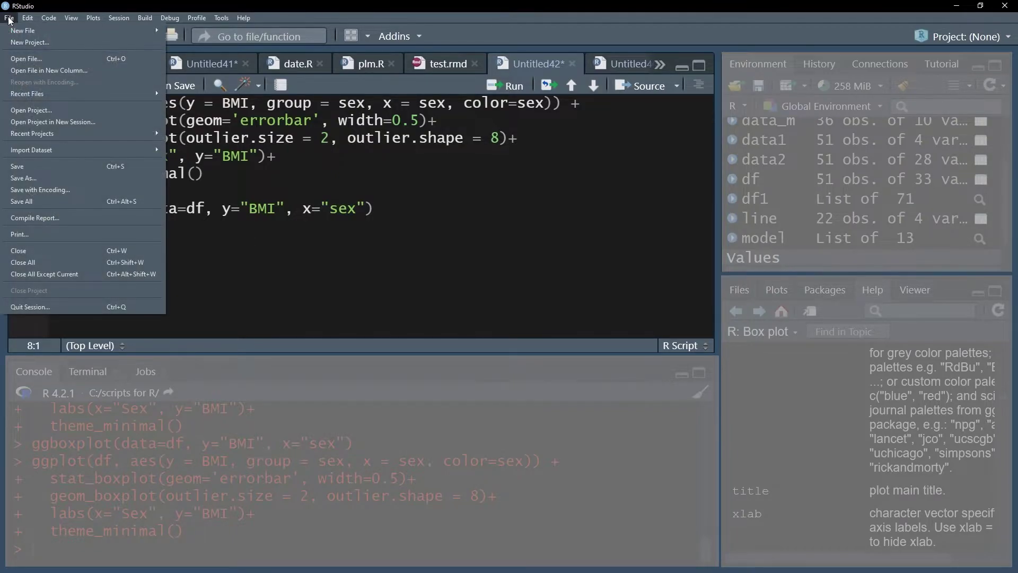
mouse_move(48, 30)
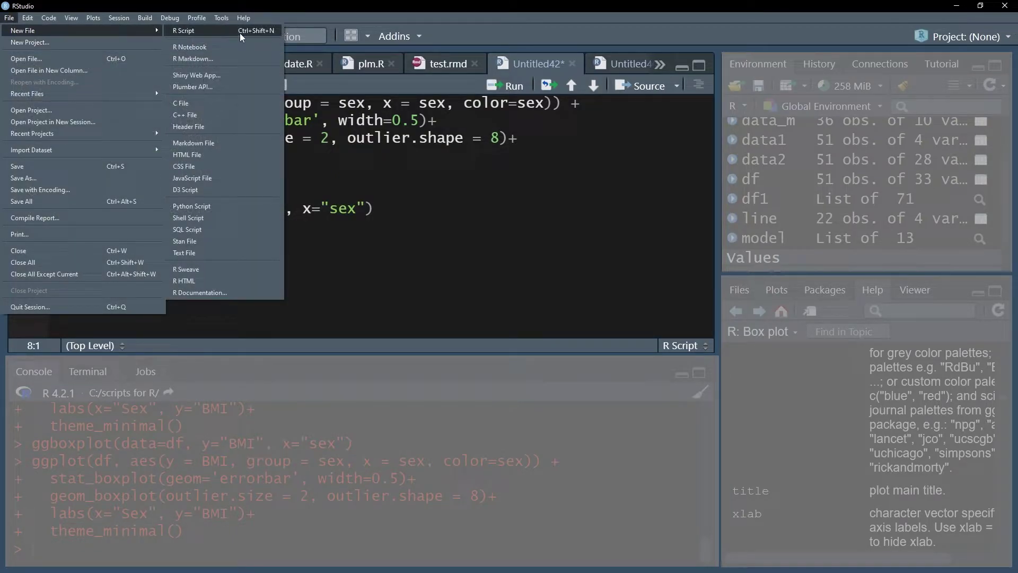
key(Escape)
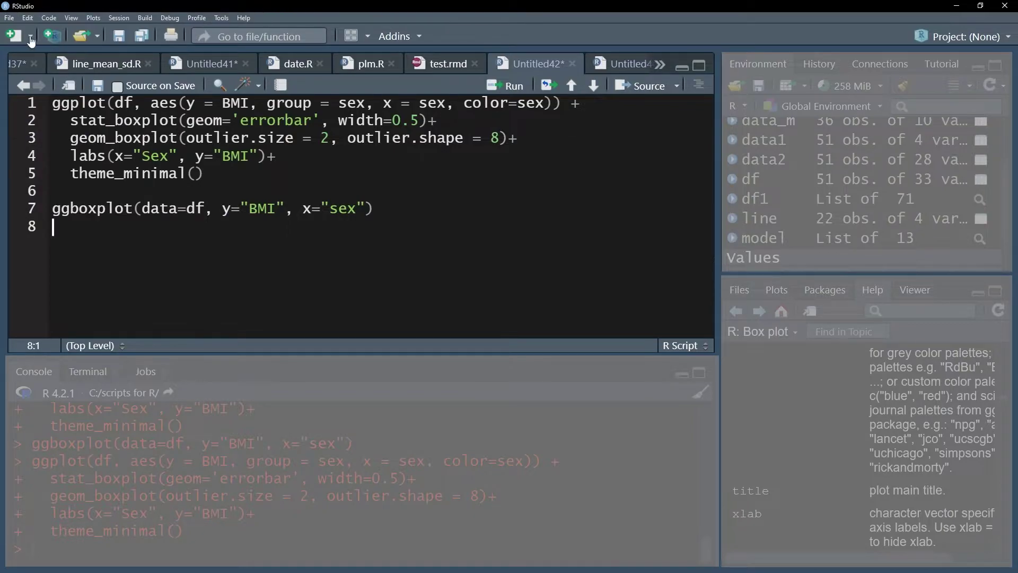
click(31, 37)
key(Escape)
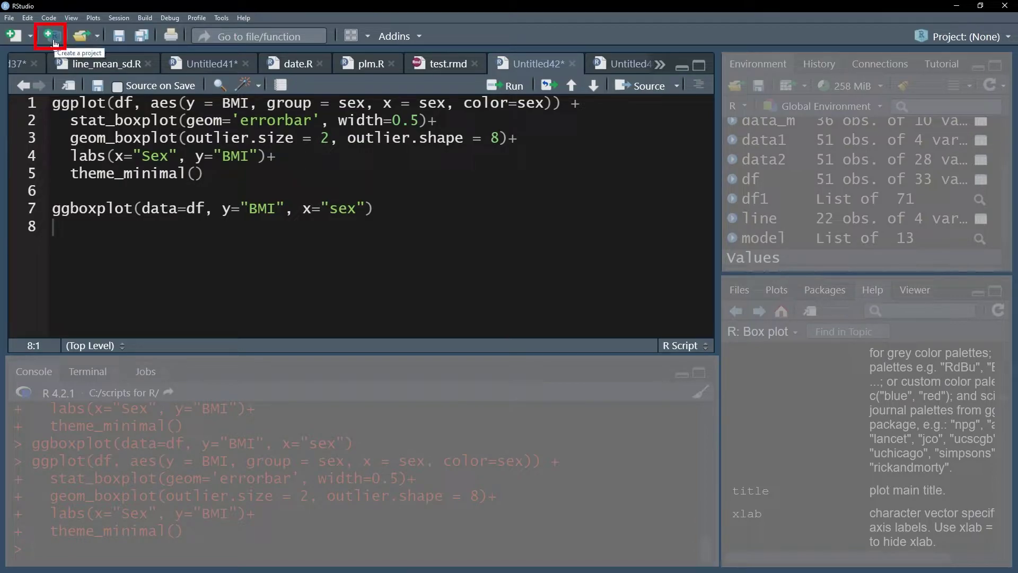
click(9, 18)
click(48, 41)
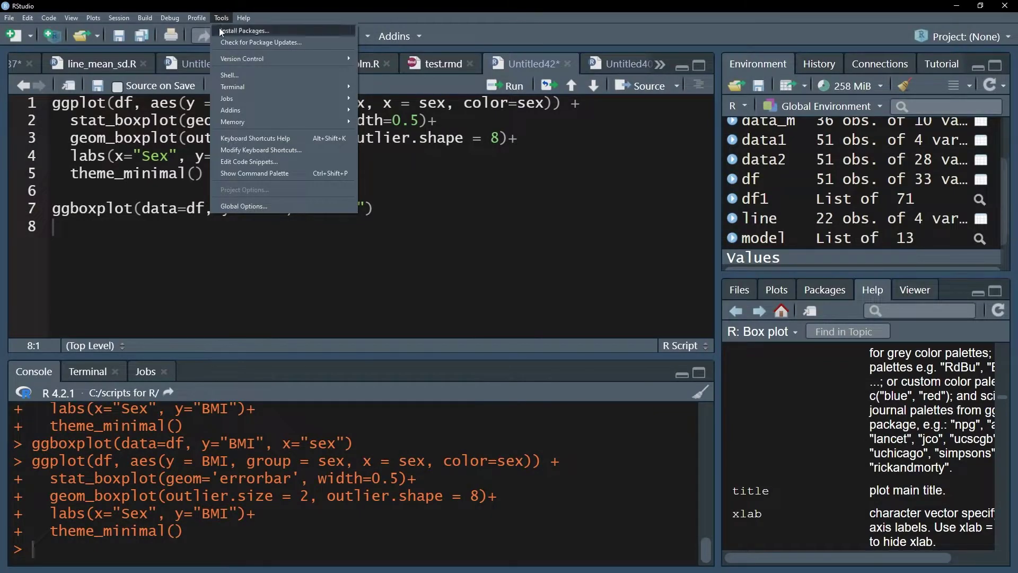
Step: Dismiss the keyboard shortcut reference and open Global Options from the Tools menu
click(267, 139)
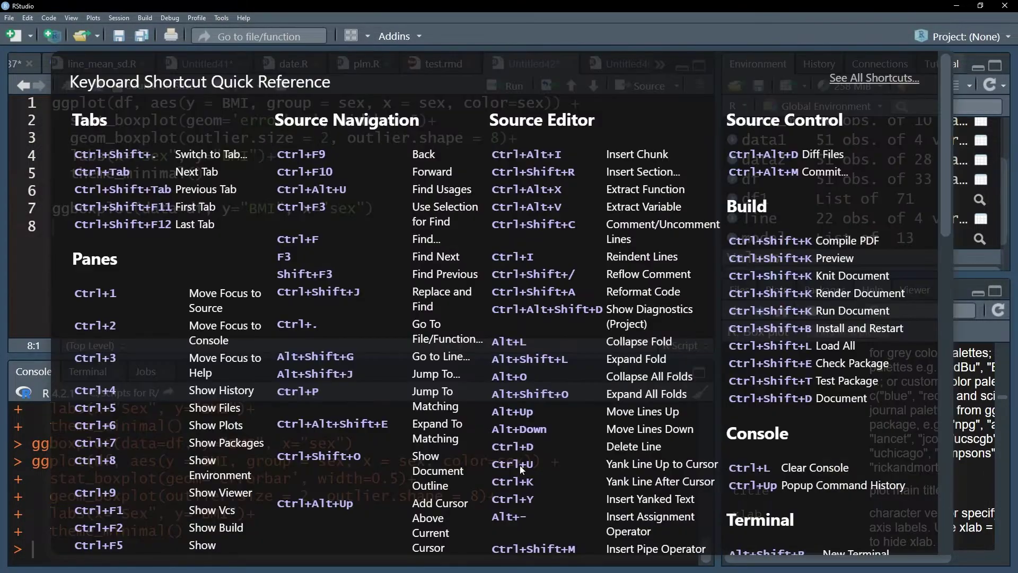
scroll(520, 466, down, 5)
scroll(519, 467, down, 5)
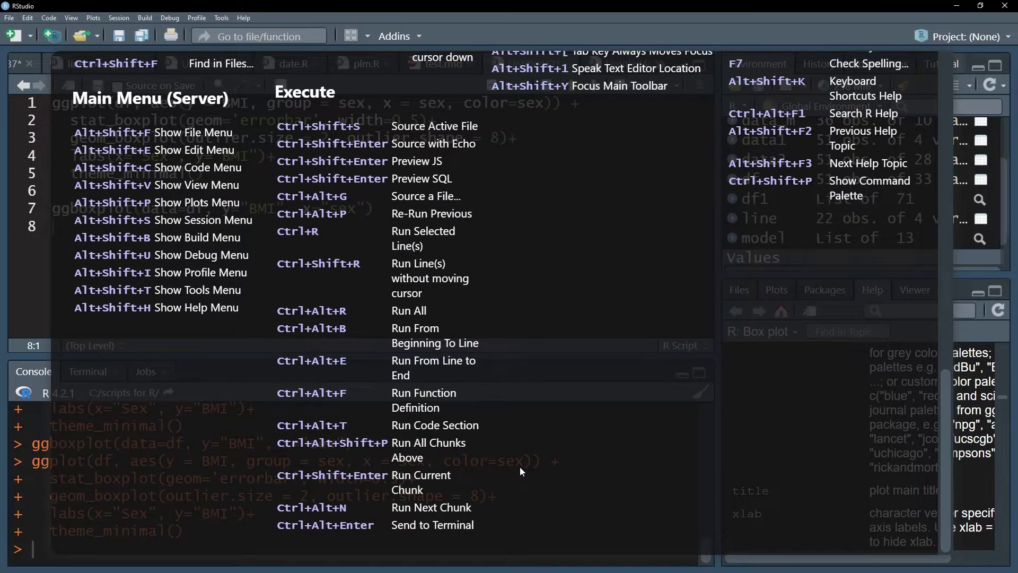
key(Escape)
click(221, 17)
click(247, 206)
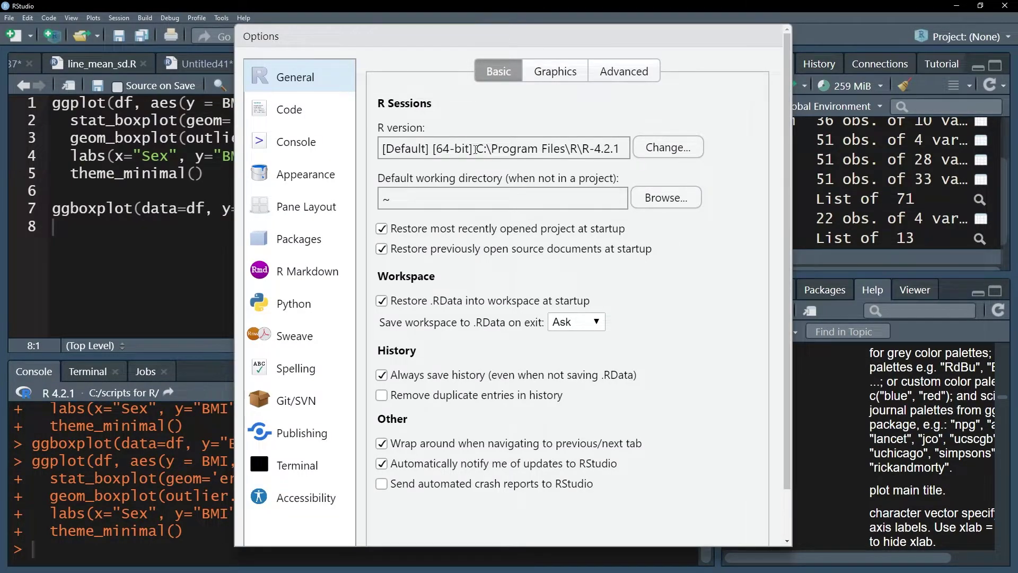
Step: Open and dismiss the Choose R Installation dialog, then view the Code and Console pages
click(506, 148)
click(667, 147)
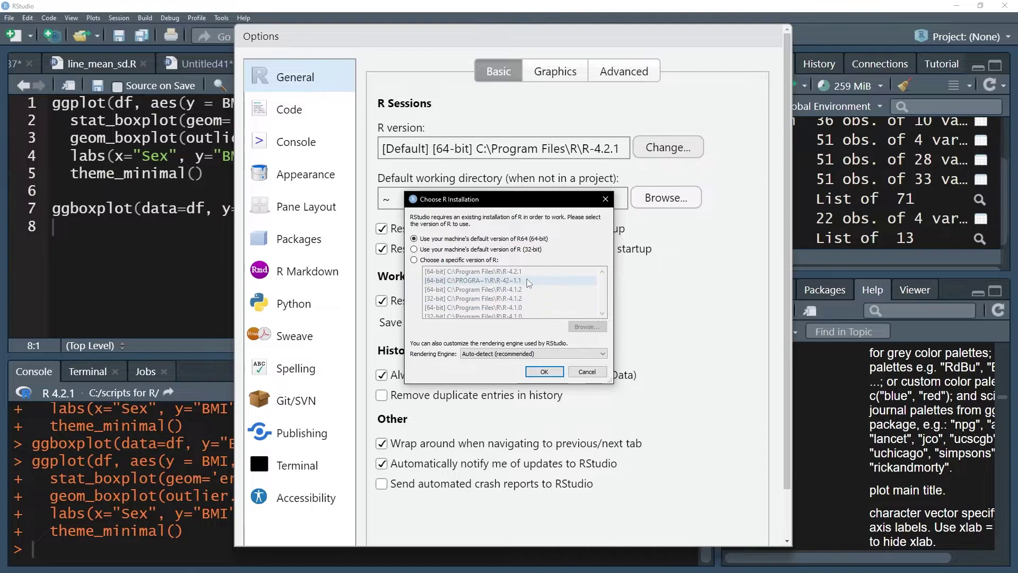
key(Escape)
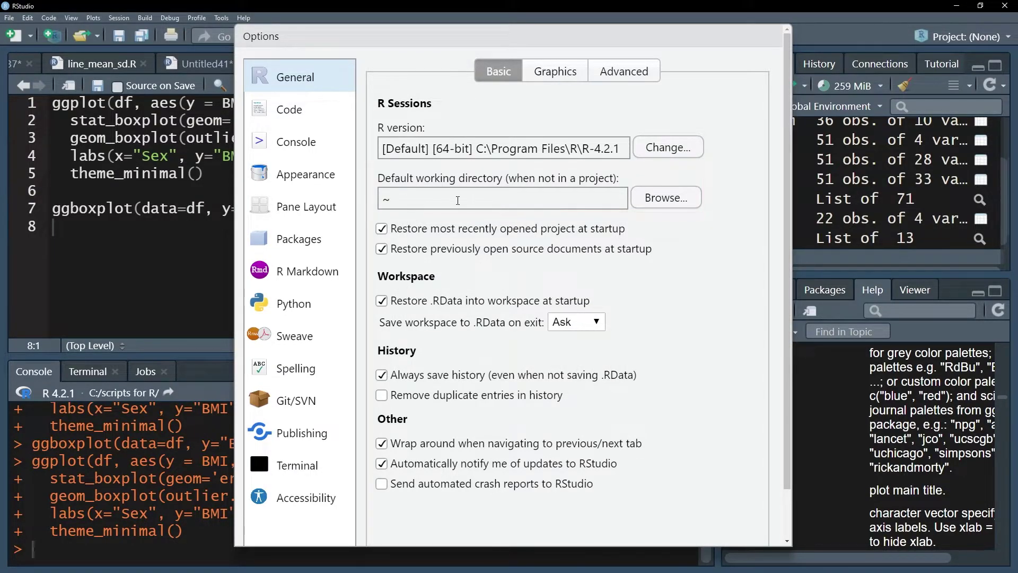
click(297, 113)
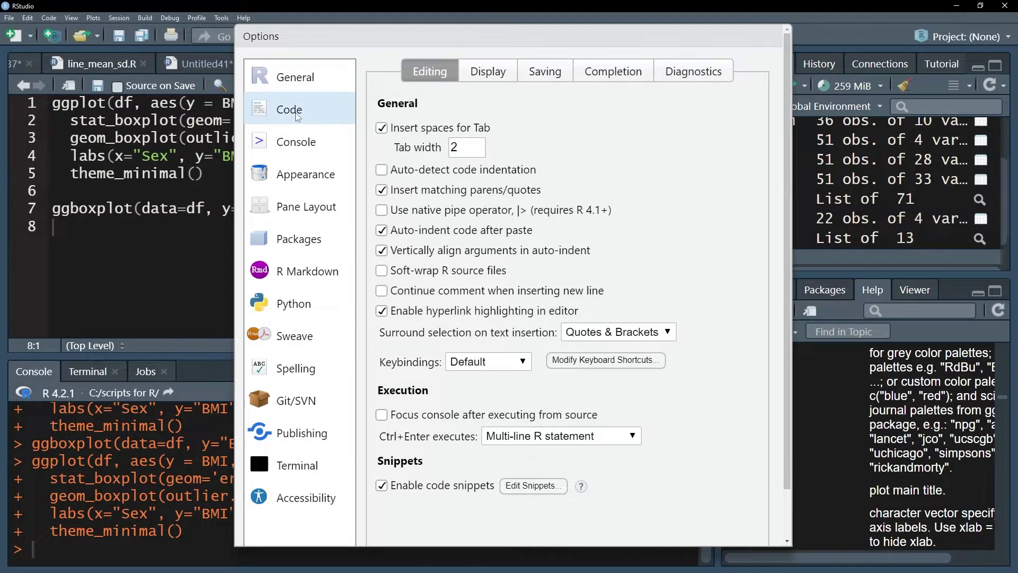
click(294, 149)
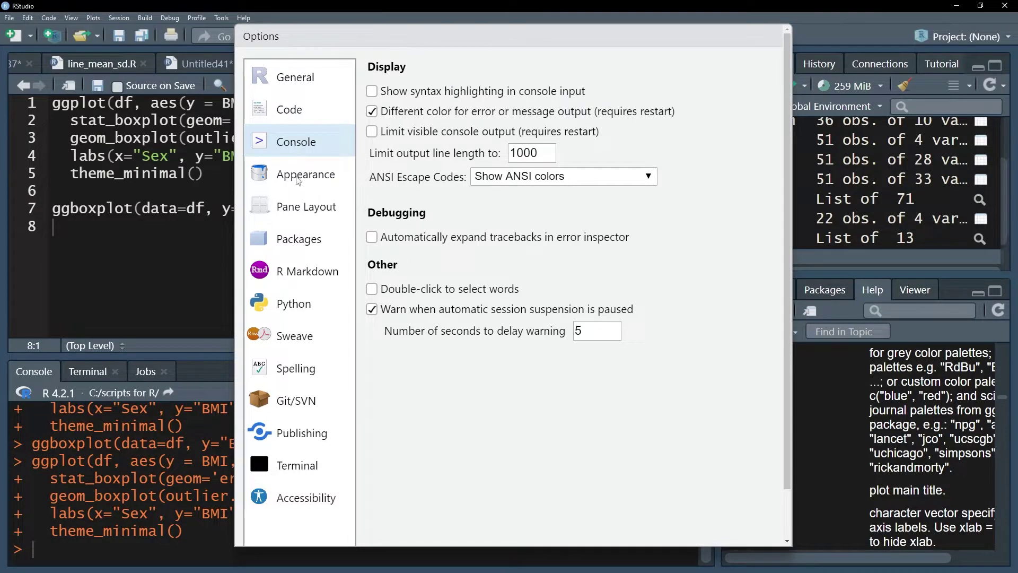
Step: In Appearance, preview Solarized Dark and Textmate, then select the Merbivore Soft theme
click(297, 177)
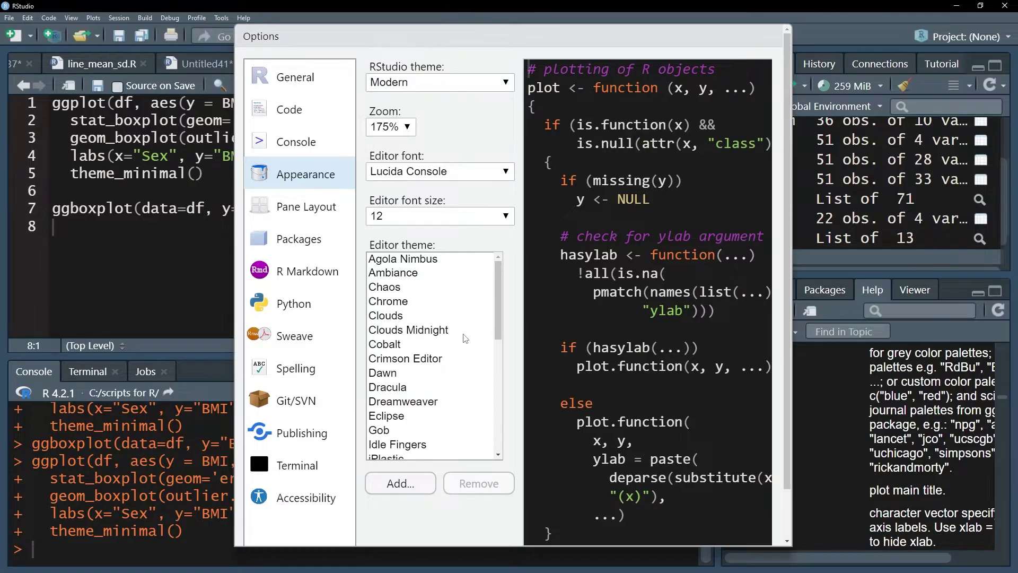
scroll(467, 348, down, 5)
scroll(467, 347, down, 3)
click(405, 321)
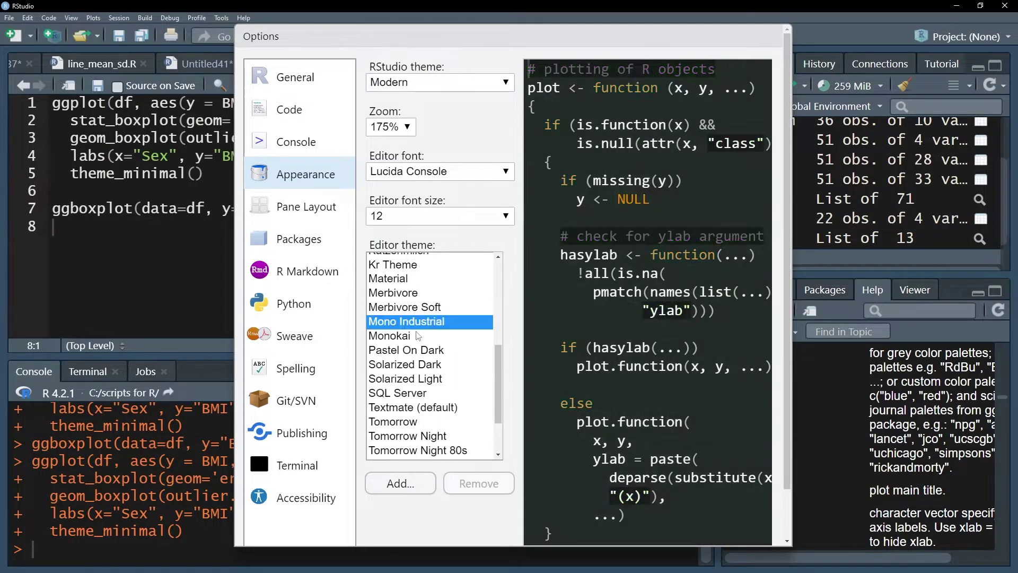
click(404, 364)
click(412, 408)
click(405, 307)
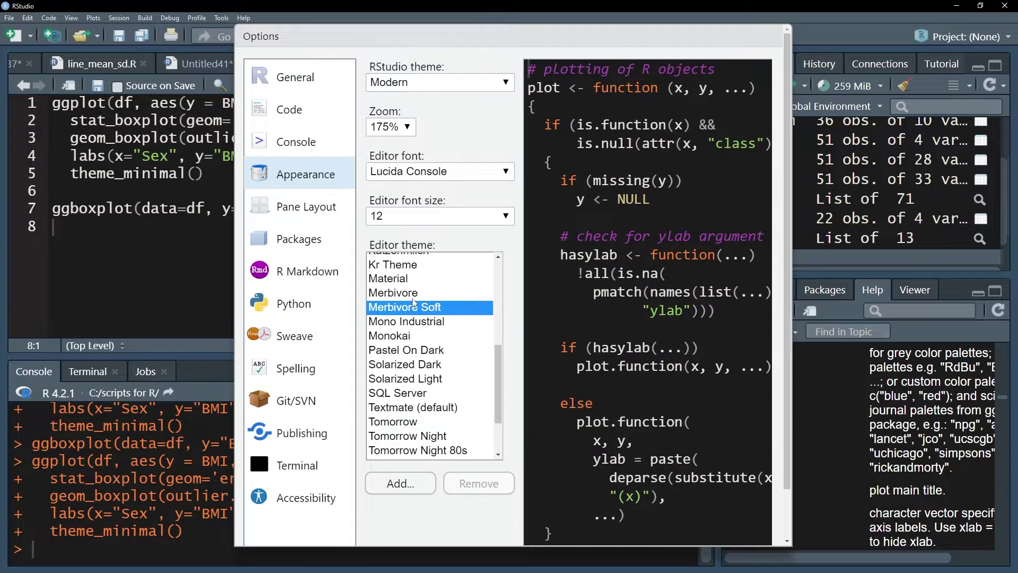
Step: Check the editor font, font size and zoom choices, keeping the font unchanged
click(462, 171)
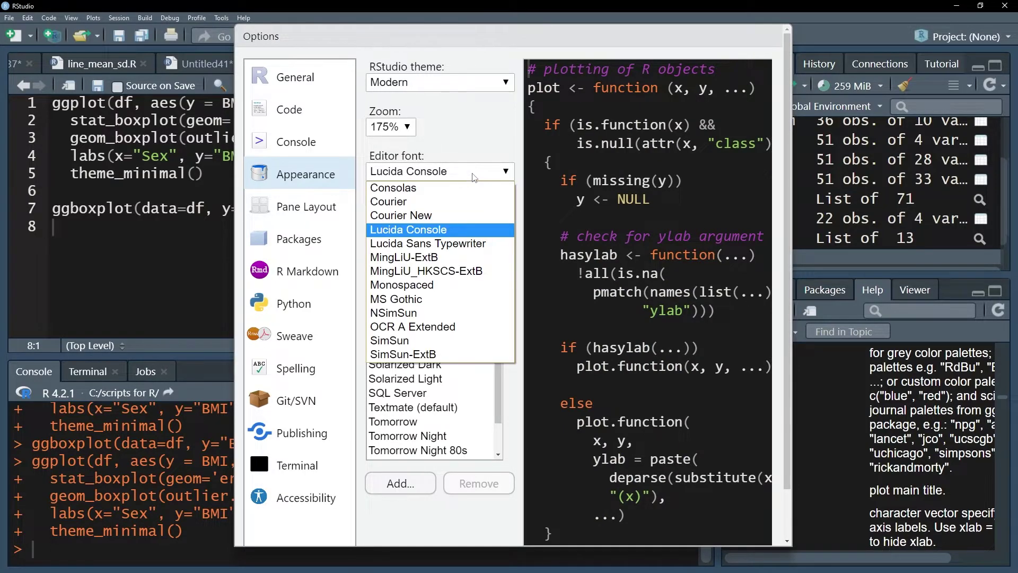
click(434, 228)
click(485, 216)
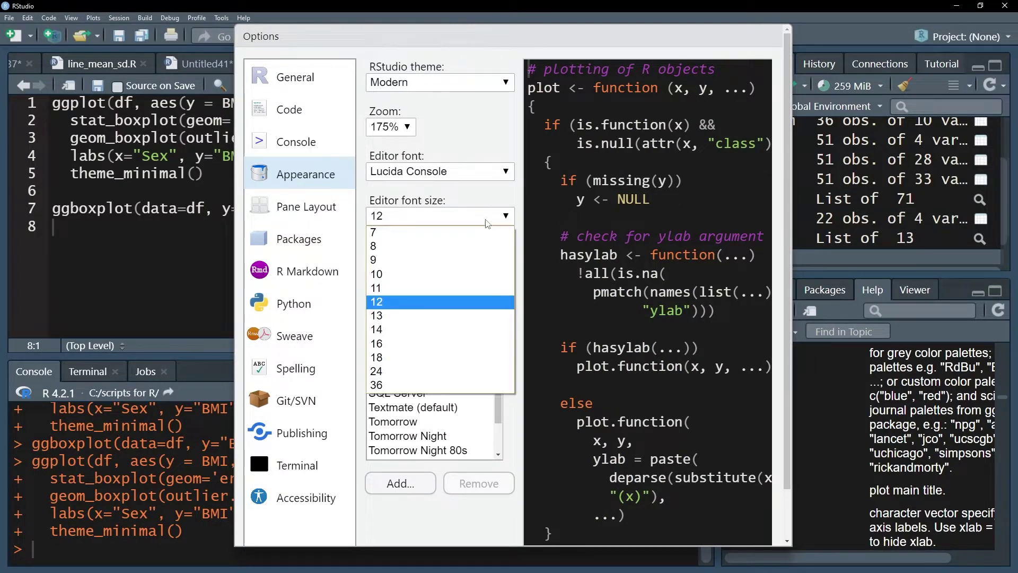
click(406, 127)
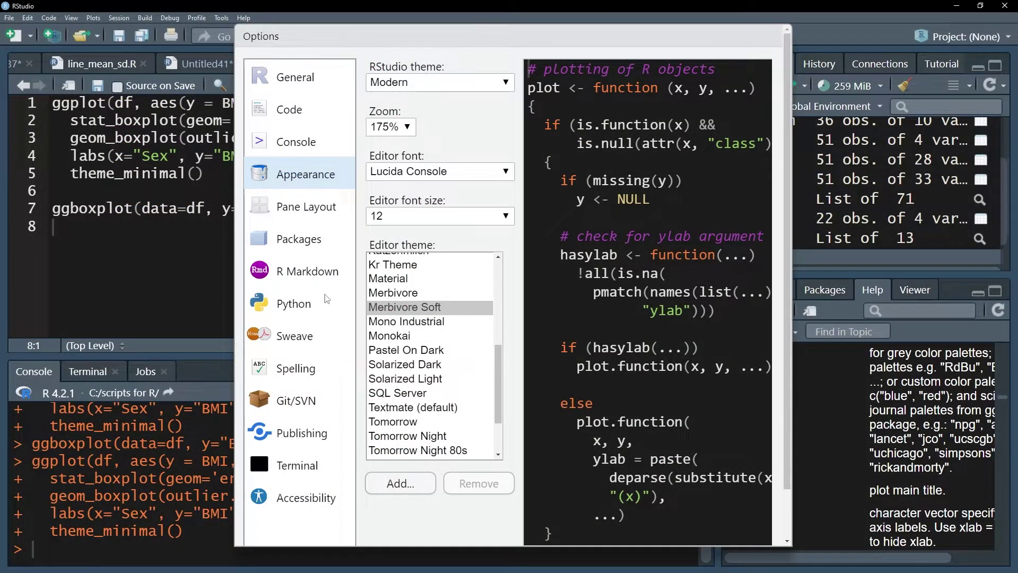
Step: Review the Pane Layout tab assignments, then close Global Options
click(306, 207)
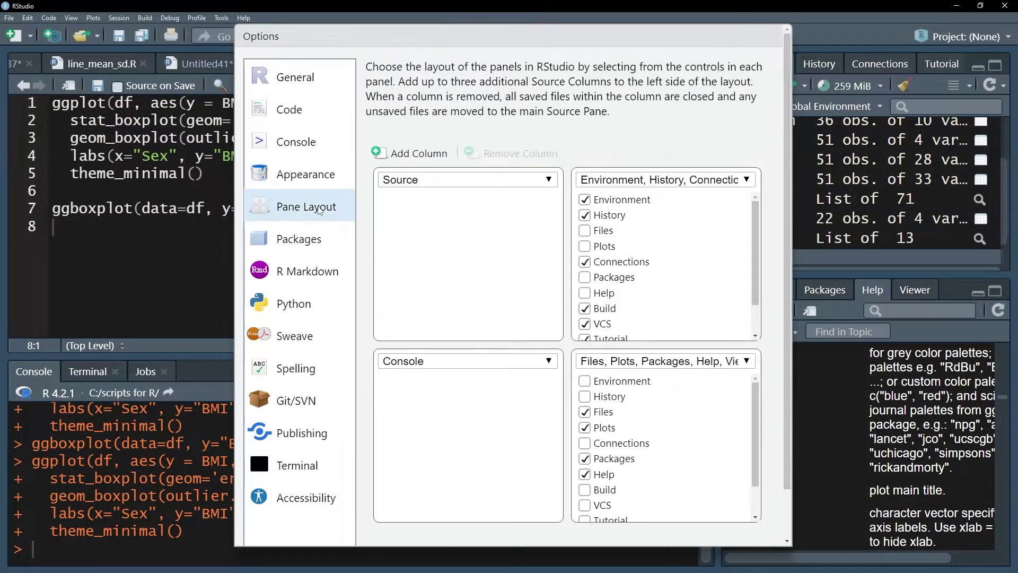
scroll(755, 221, down, 2)
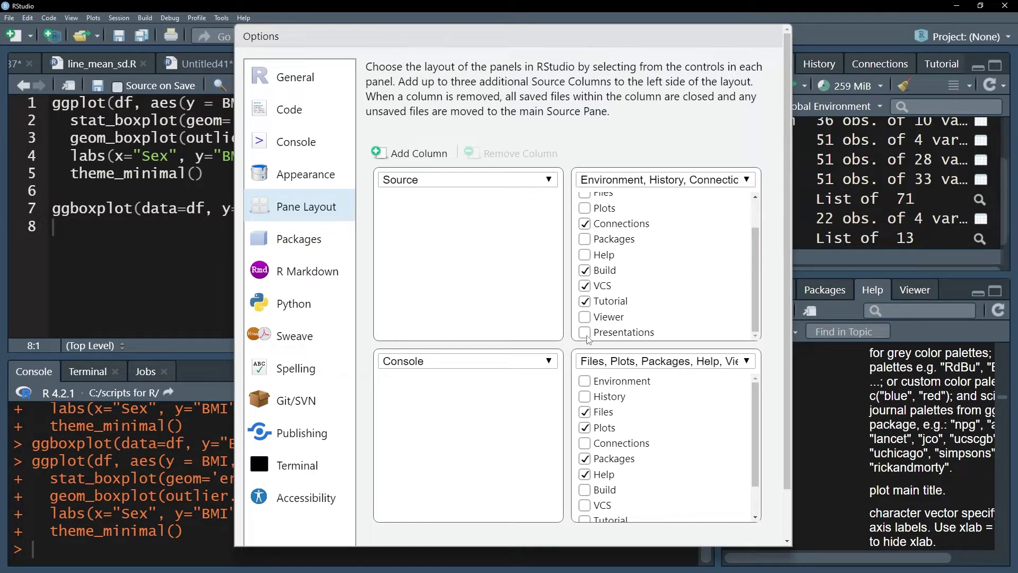
scroll(587, 446, down, 2)
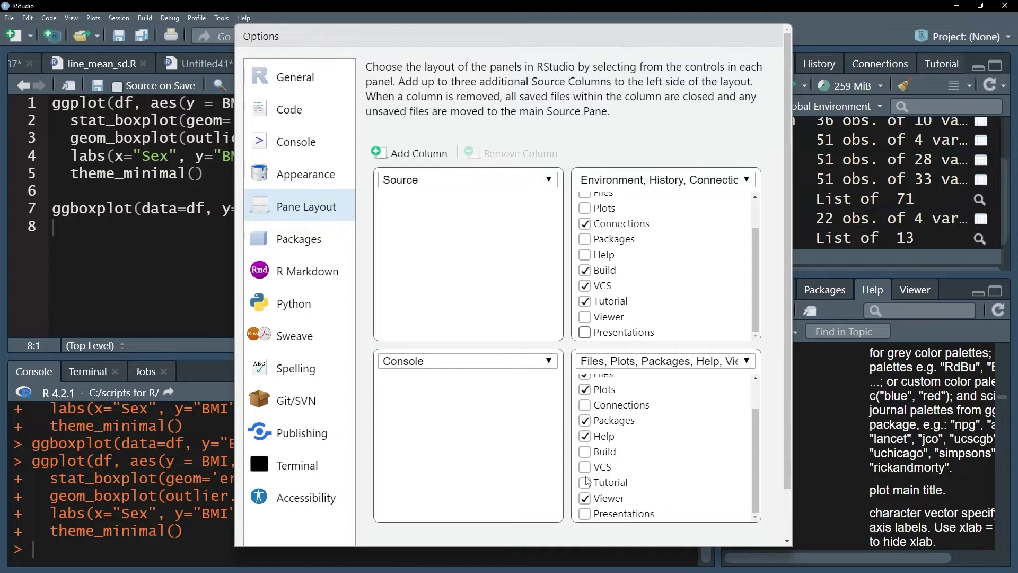
scroll(586, 478, up, 2)
key(Escape)
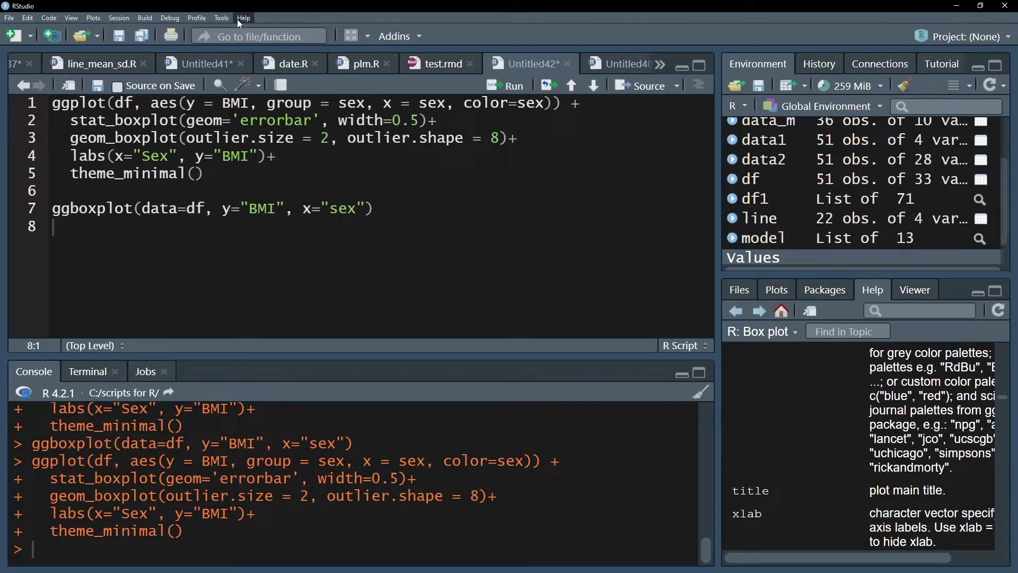
Step: Open the dplyr data transformation cheat sheet from Help > Cheat Sheets
click(242, 18)
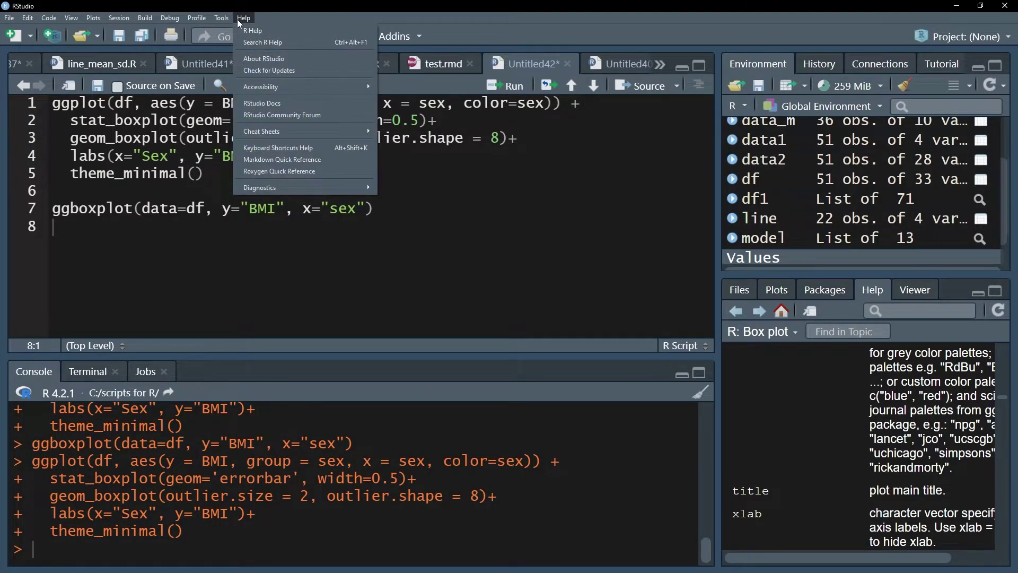
mouse_move(262, 130)
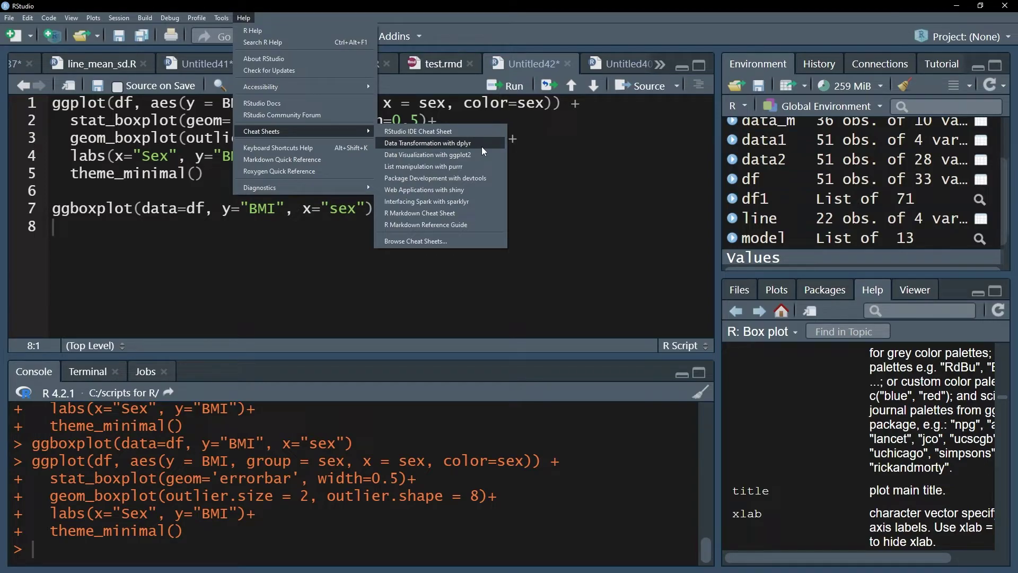
click(481, 146)
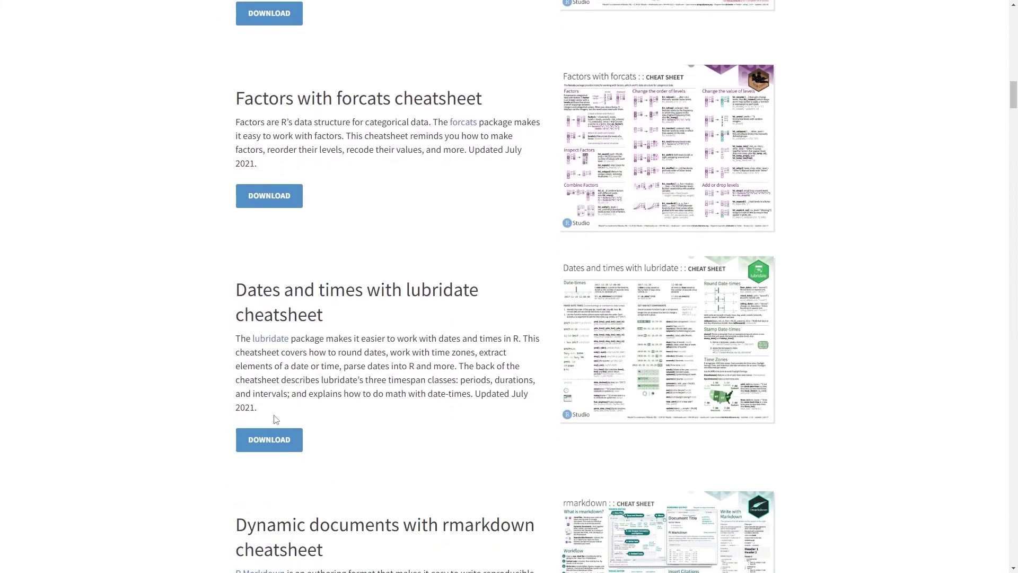
scroll(275, 418, down, 4)
scroll(276, 419, down, 4)
scroll(276, 418, down, 4)
scroll(275, 419, down, 4)
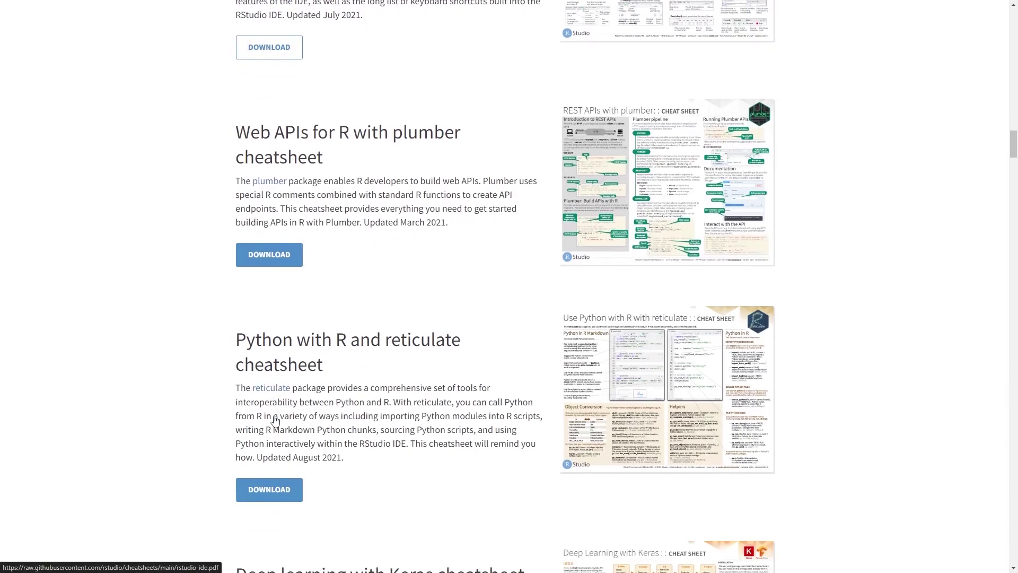
scroll(275, 418, down, 4)
scroll(275, 419, down, 4)
scroll(276, 418, down, 4)
scroll(275, 418, down, 4)
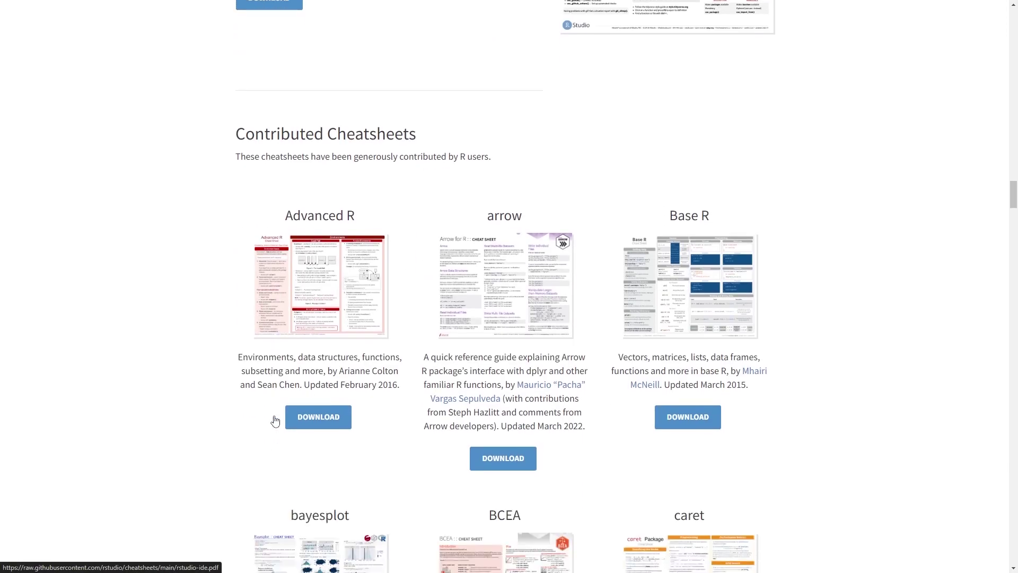